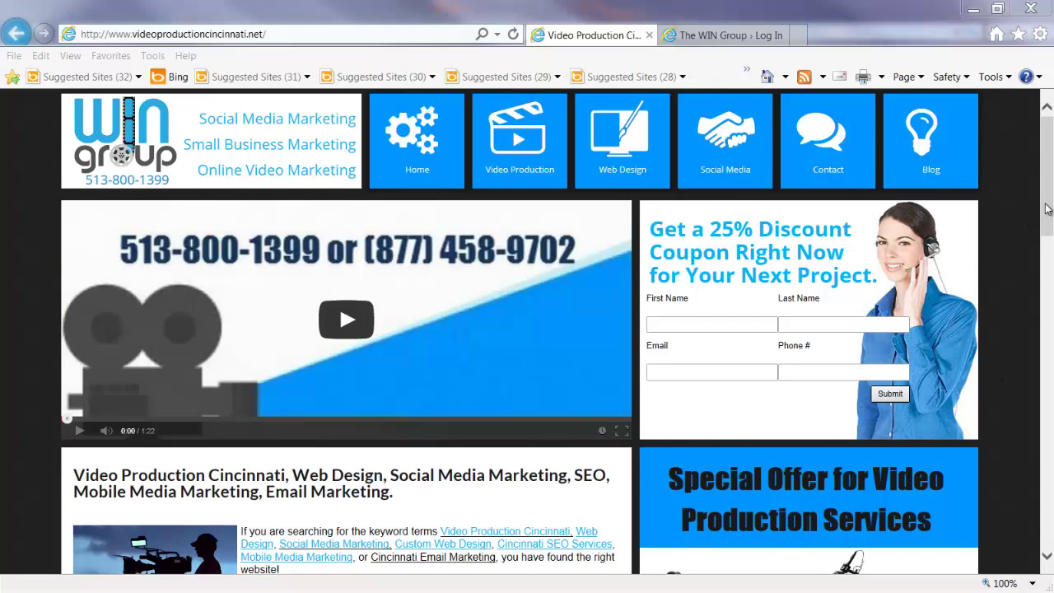
- Switch to the site's WordPress admin and start a new blog post
{"action": "scroll", "coordinate": [1047, 213], "scroll_direction": "down", "scroll_amount": 1}
{"action": "left_click_drag", "start_coordinate": [1047, 213], "coordinate": [1043, 192]}
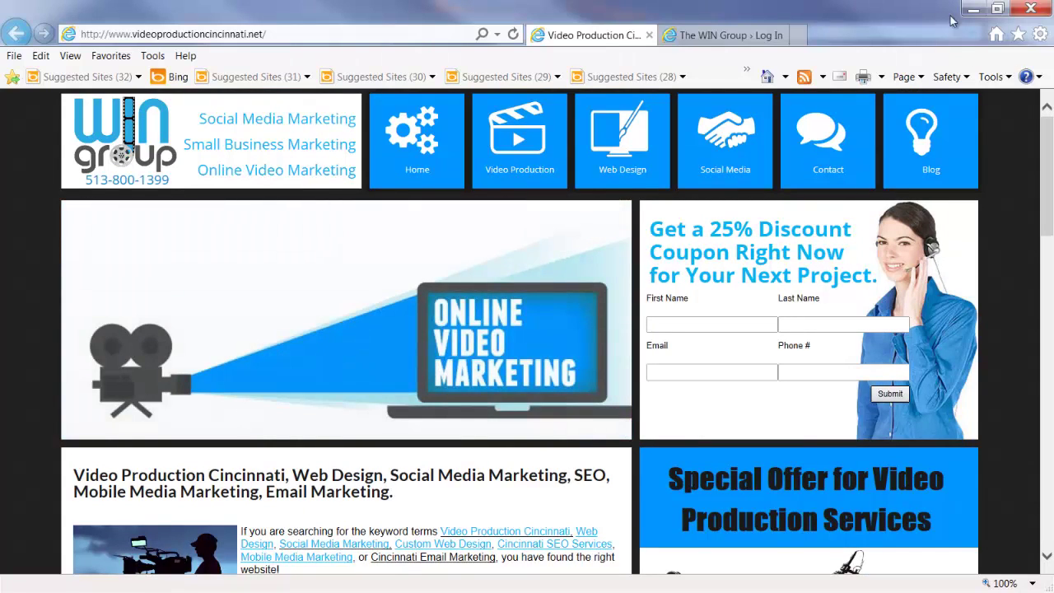
{"action": "left_click", "coordinate": [731, 37]}
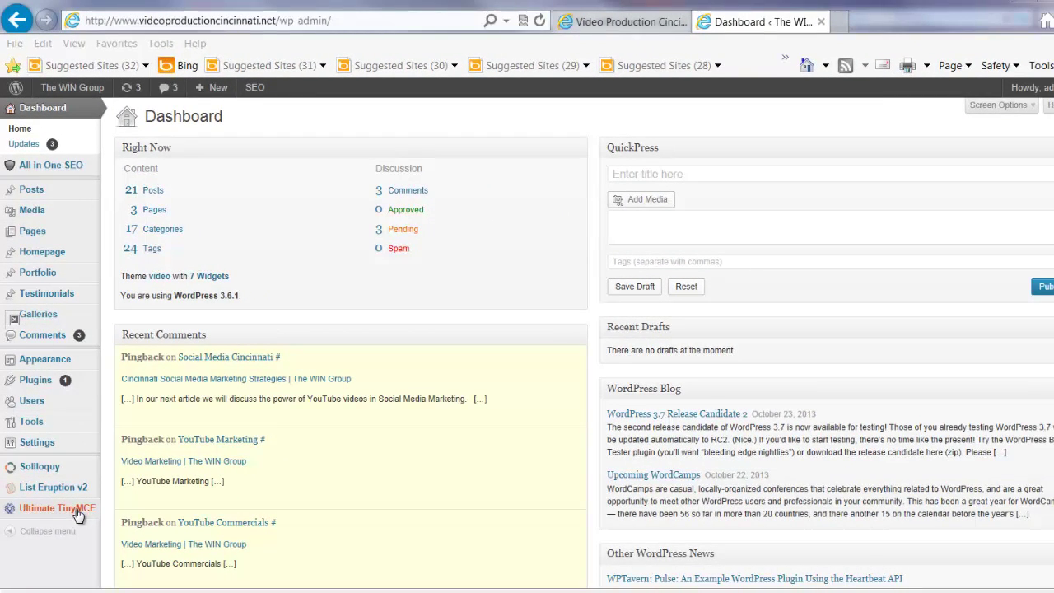
{"action": "mouse_move", "coordinate": [35, 197]}
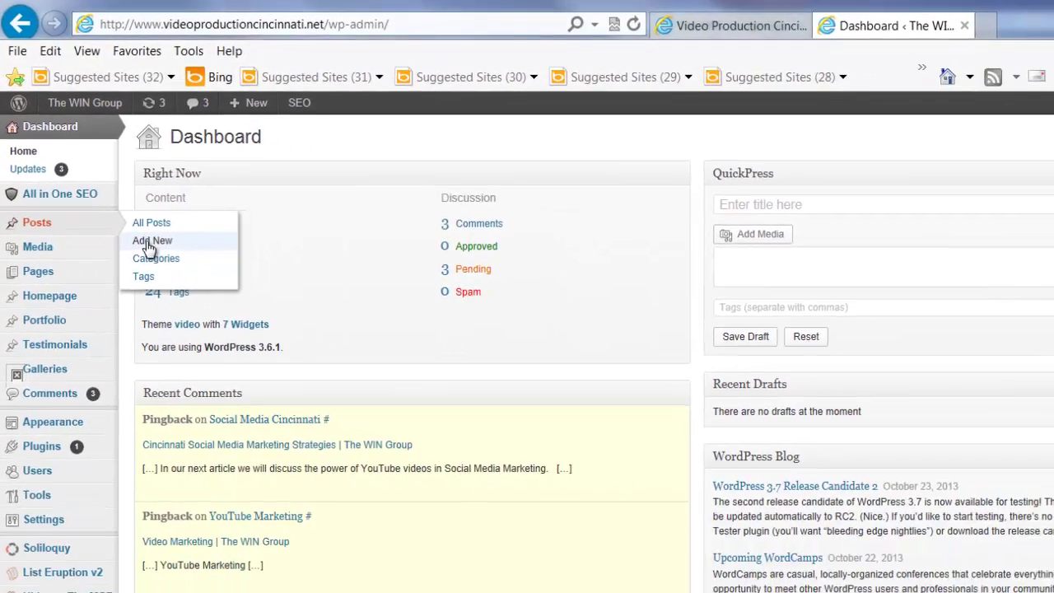
{"action": "left_click", "coordinate": [149, 242]}
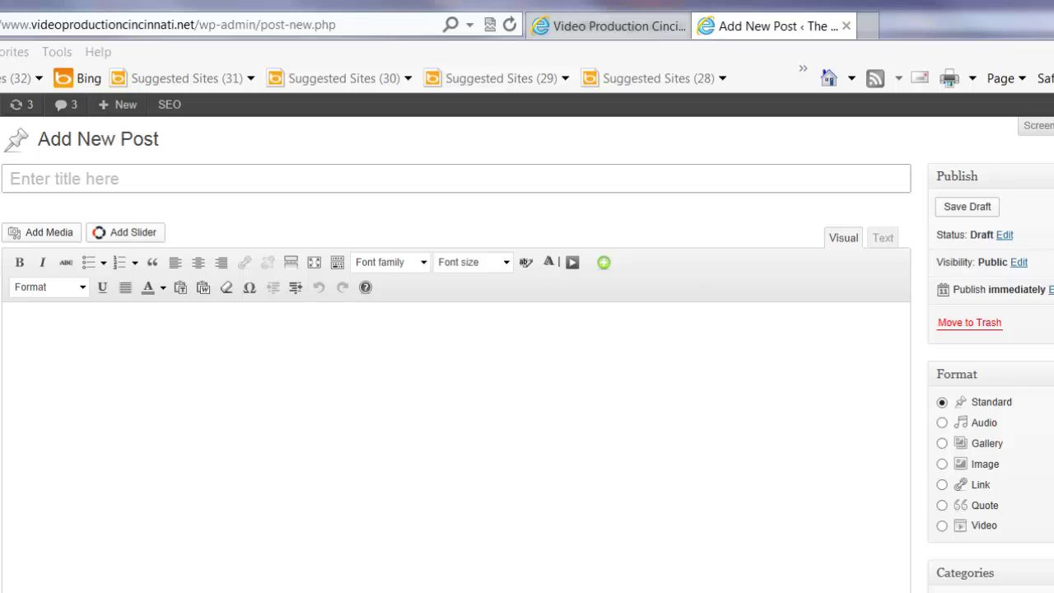
- Paste the copied title "E-Mail Marketing Cincinnati" as the new post's title
{"action": "left_click", "coordinate": [26, 176]}
{"action": "right_click", "coordinate": [24, 177]}
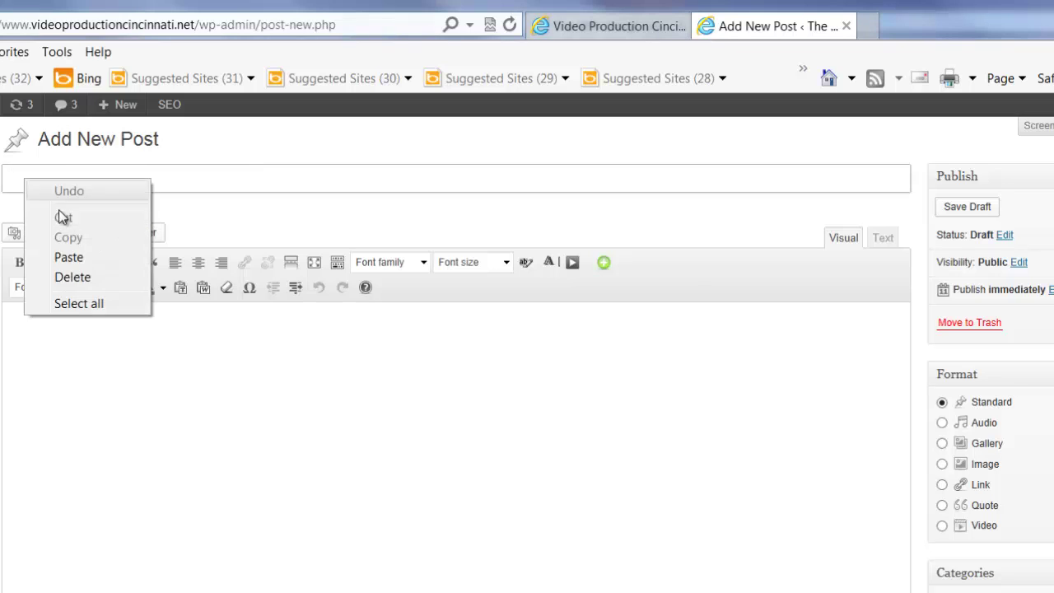
{"action": "left_click", "coordinate": [65, 257]}
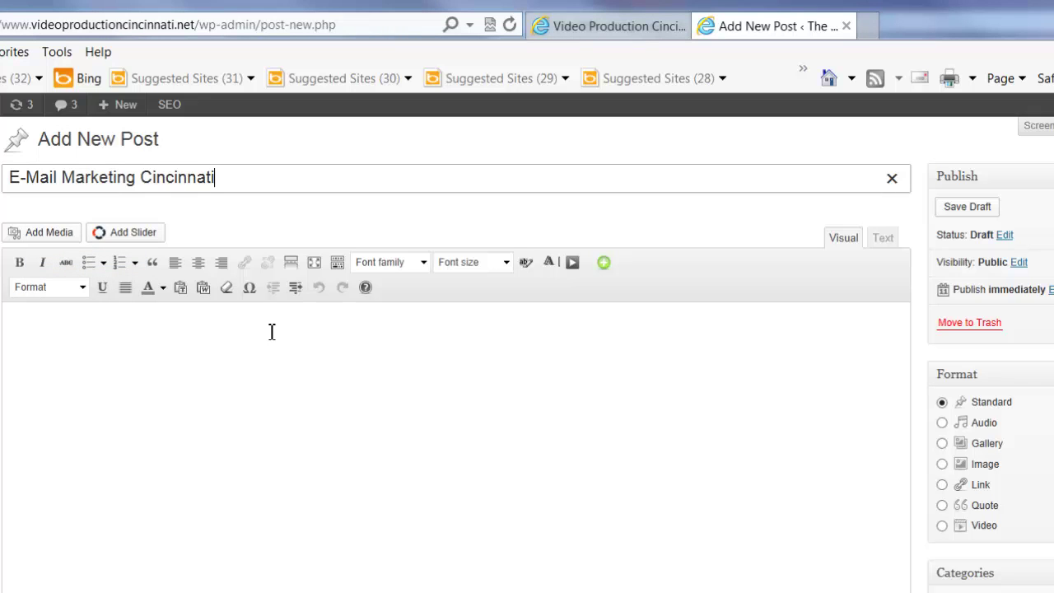
{"action": "left_click", "coordinate": [125, 340]}
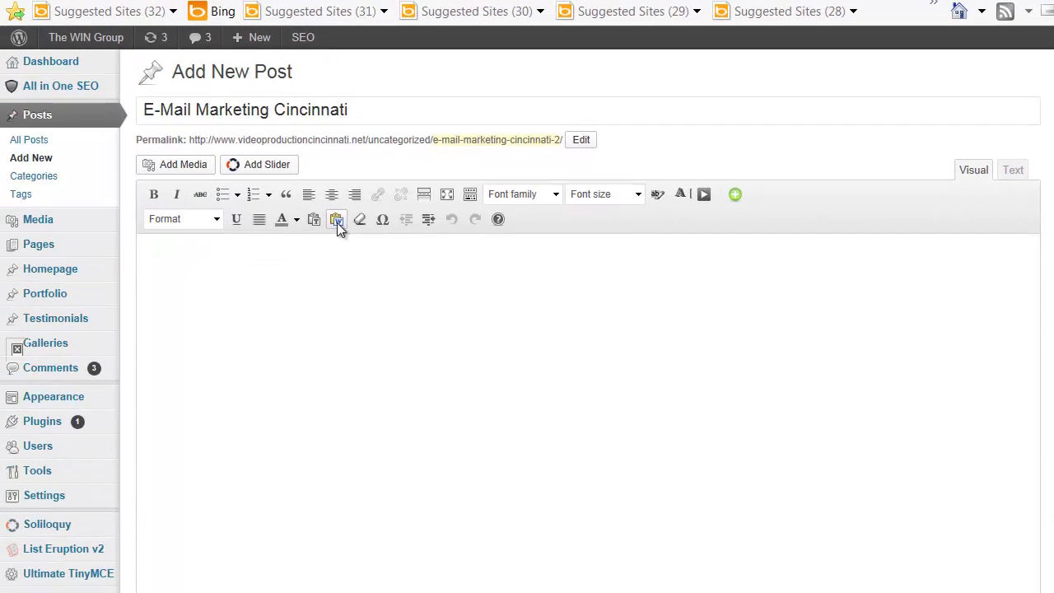
- Insert the copied e-mail marketing article into the post body using Paste from Word
{"action": "left_click", "coordinate": [139, 346]}
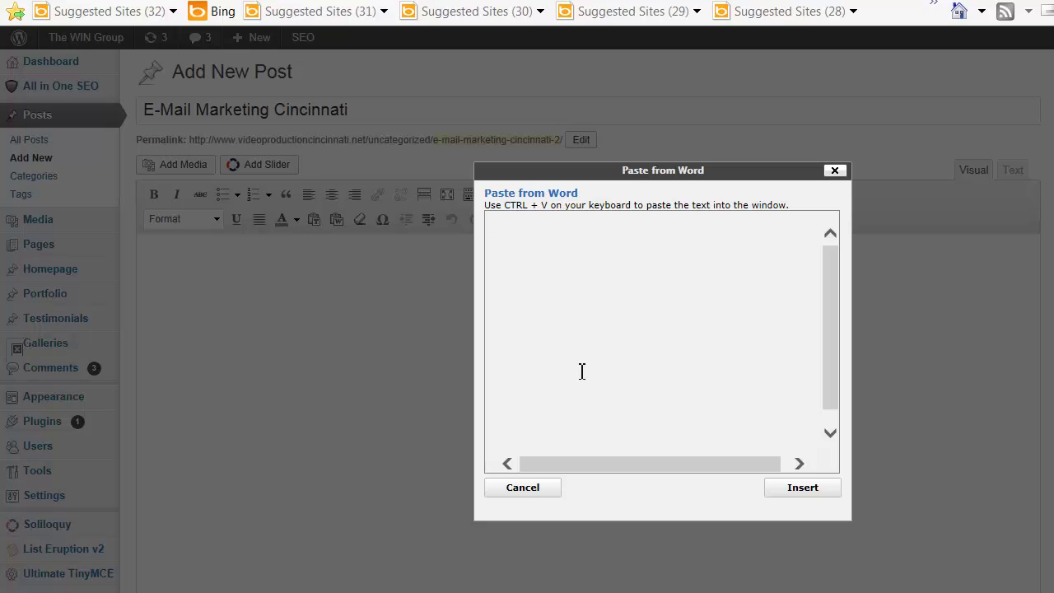
{"action": "key", "text": "ctrl+v"}
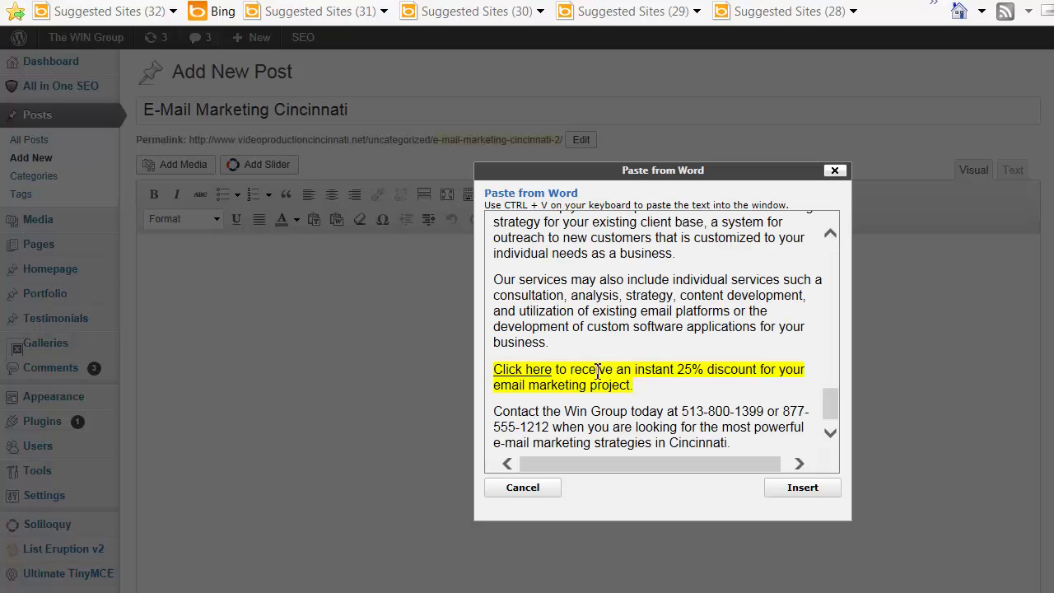
{"action": "scroll", "coordinate": [836, 408], "scroll_direction": "up", "scroll_amount": 15}
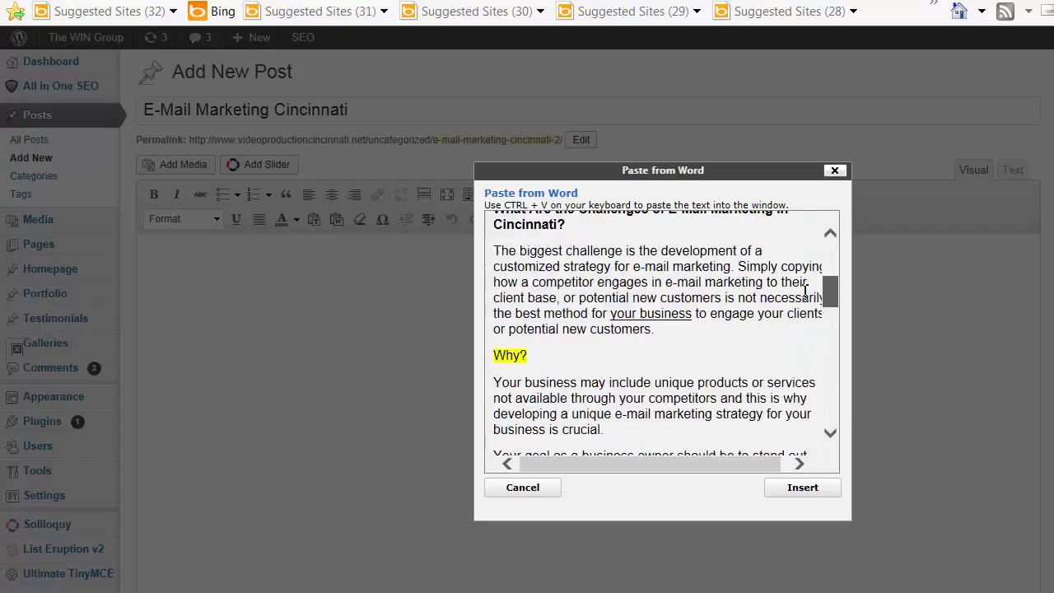
{"action": "scroll", "coordinate": [799, 247], "scroll_direction": "down", "scroll_amount": 15}
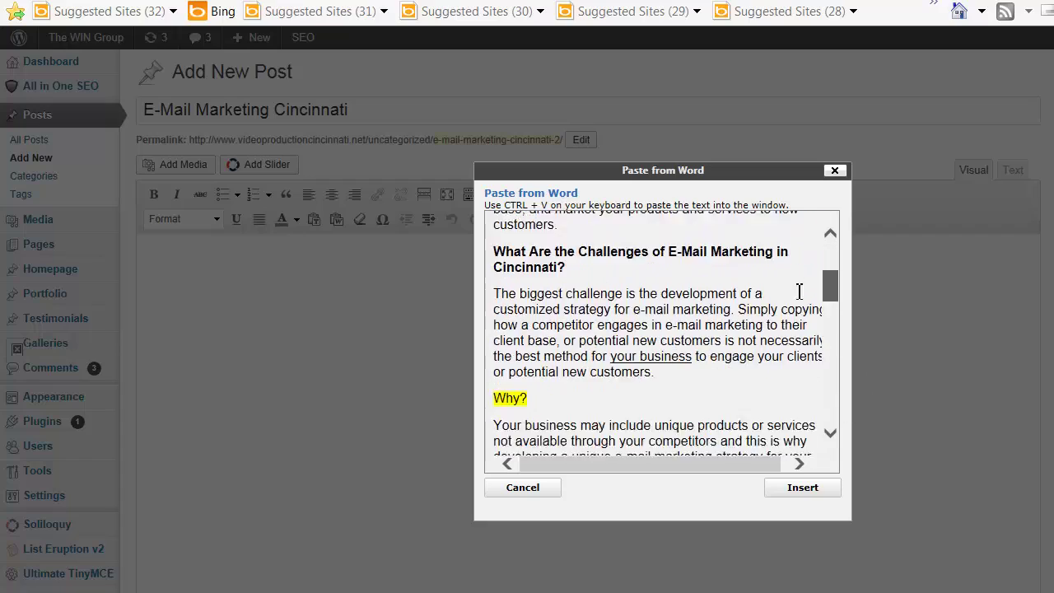
{"action": "left_click", "coordinate": [801, 489]}
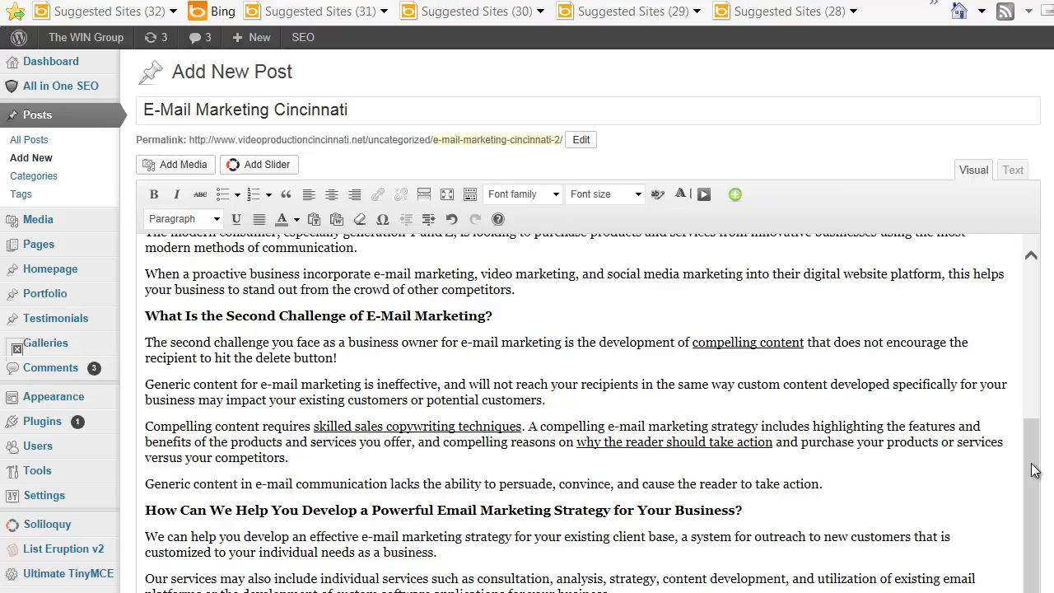
{"action": "left_click_drag", "start_coordinate": [1034, 469], "coordinate": [1039, 276]}
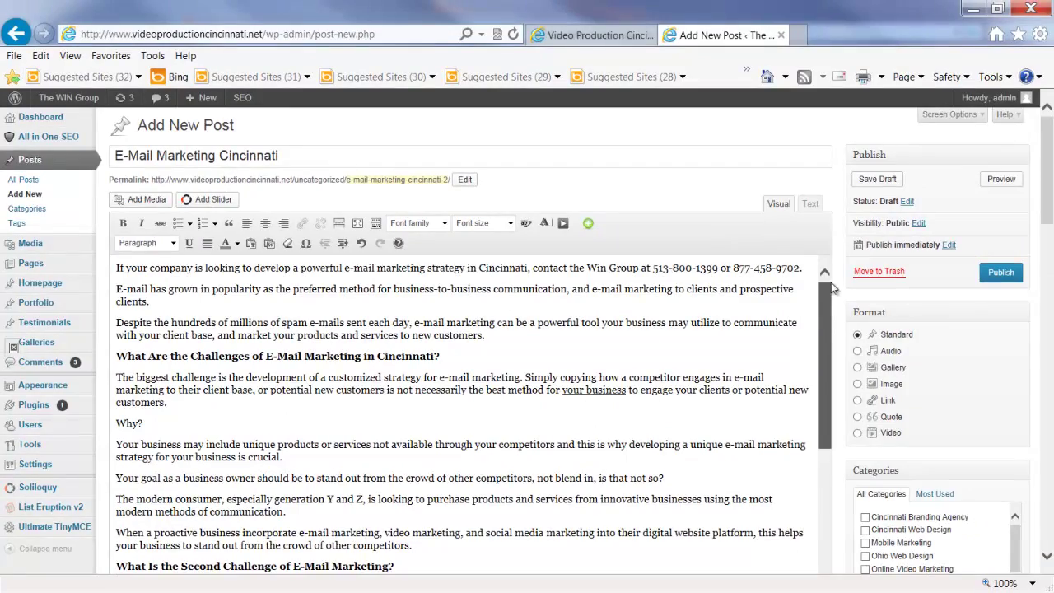
{"action": "left_click_drag", "start_coordinate": [831, 289], "coordinate": [807, 280]}
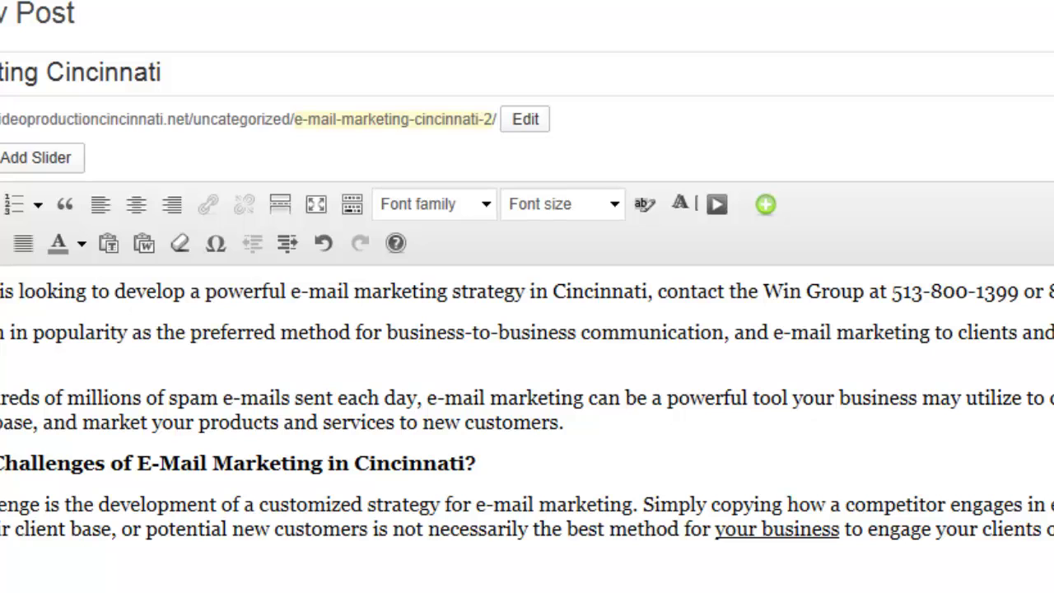
{"action": "right_click", "coordinate": [4, 301]}
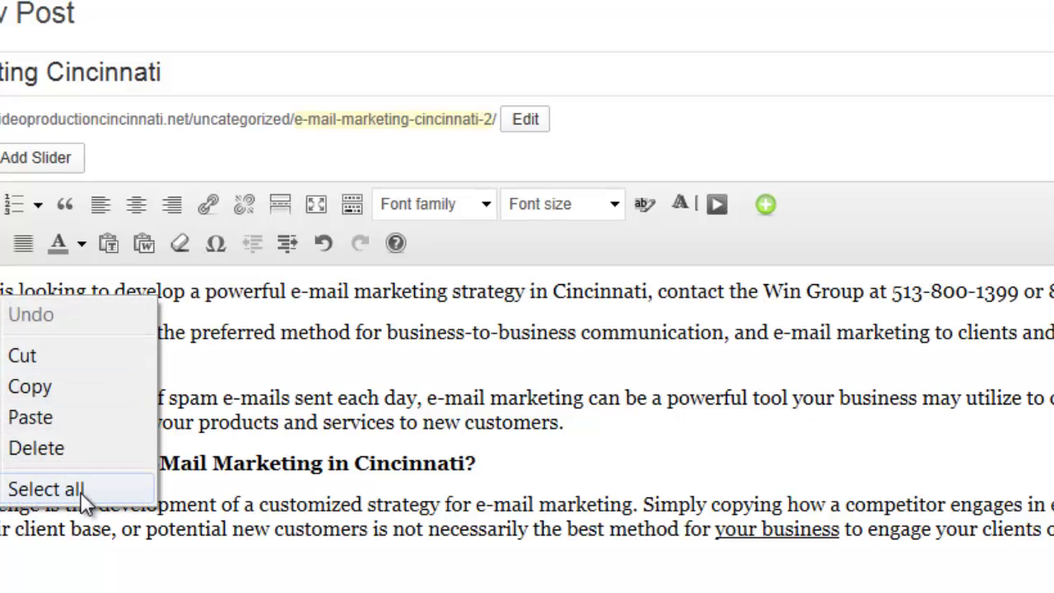
{"action": "left_click", "coordinate": [82, 494]}
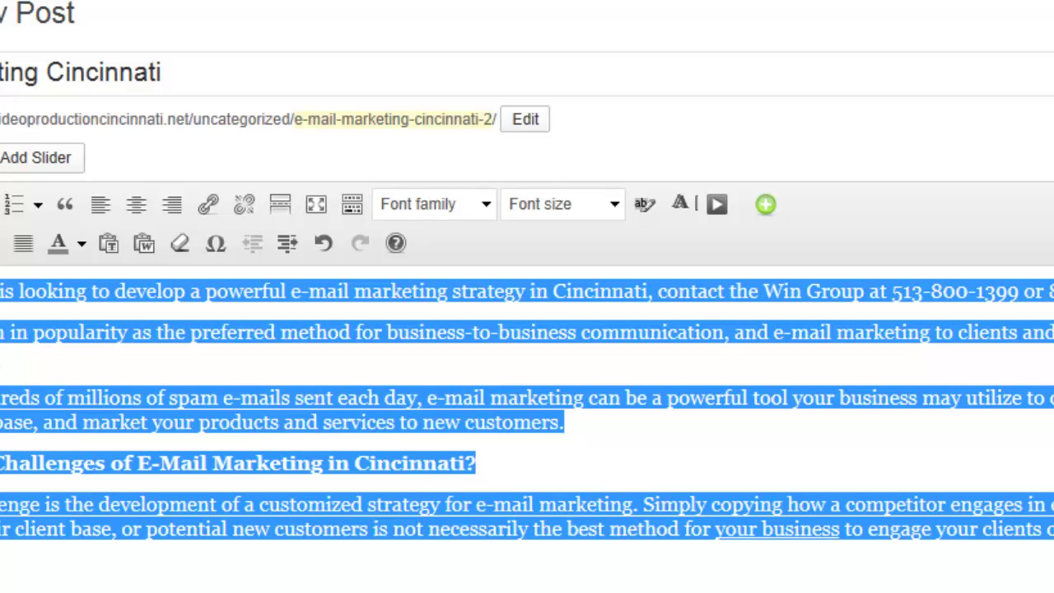
{"action": "left_click", "coordinate": [22, 290]}
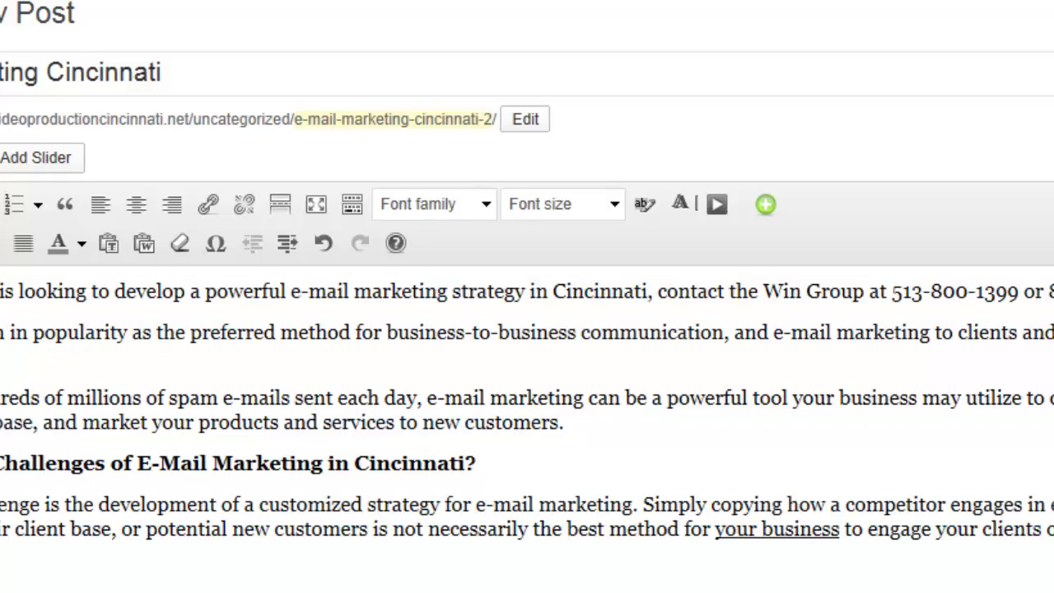
- Set the entire article text to the Arial font at 16px
{"action": "right_click", "coordinate": [10, 307]}
{"action": "left_click", "coordinate": [33, 490]}
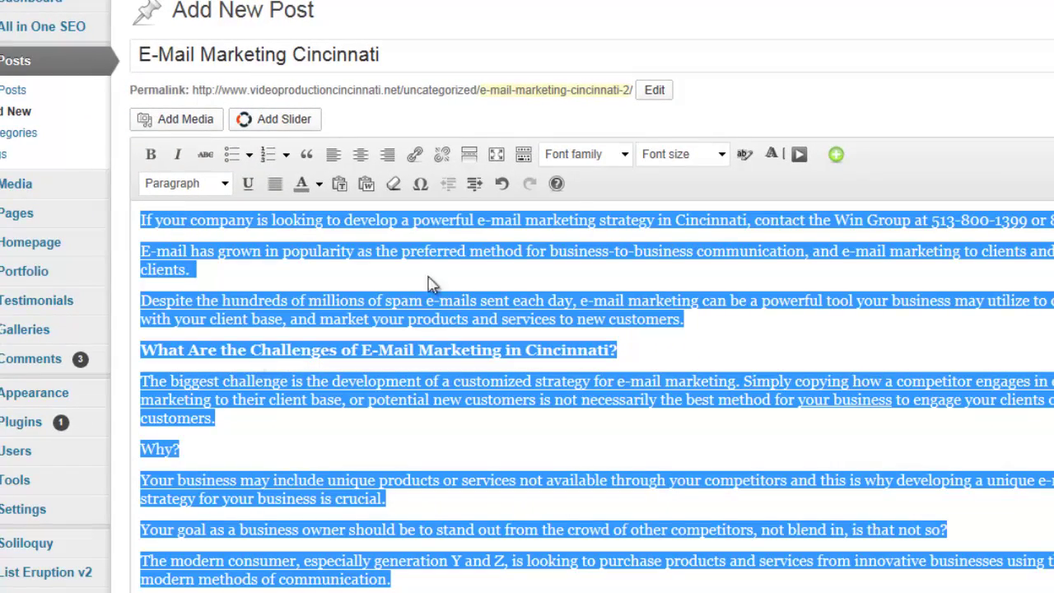
{"action": "left_click", "coordinate": [616, 153]}
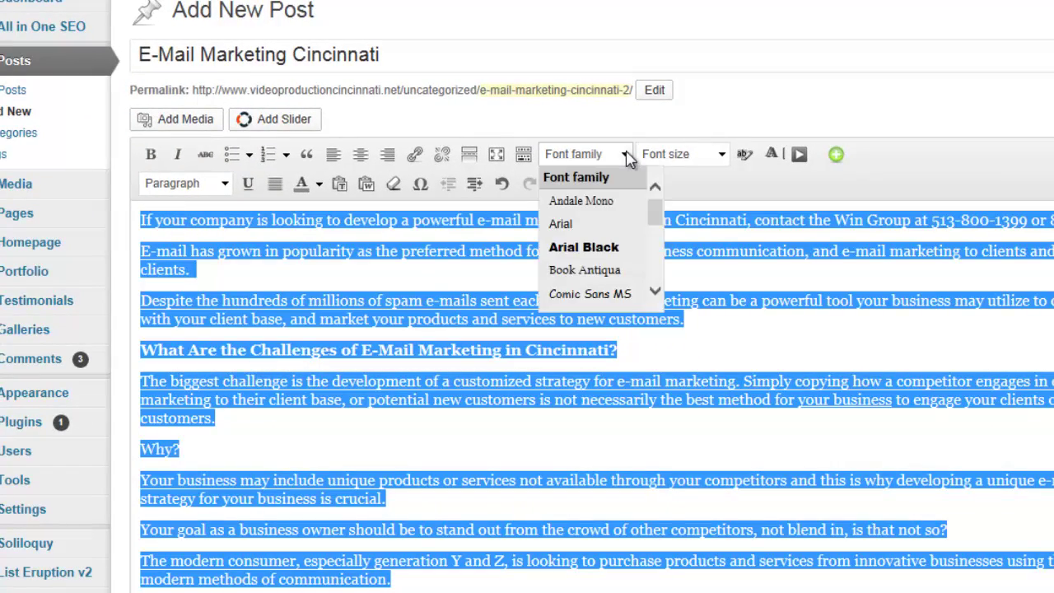
{"action": "left_click", "coordinate": [574, 224]}
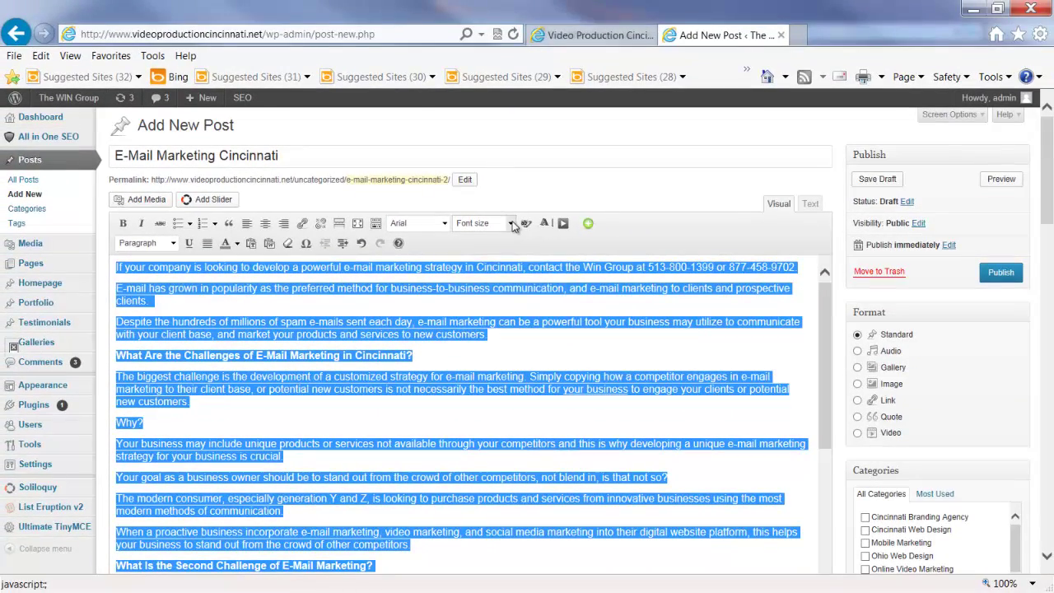
{"action": "left_click", "coordinate": [722, 154]}
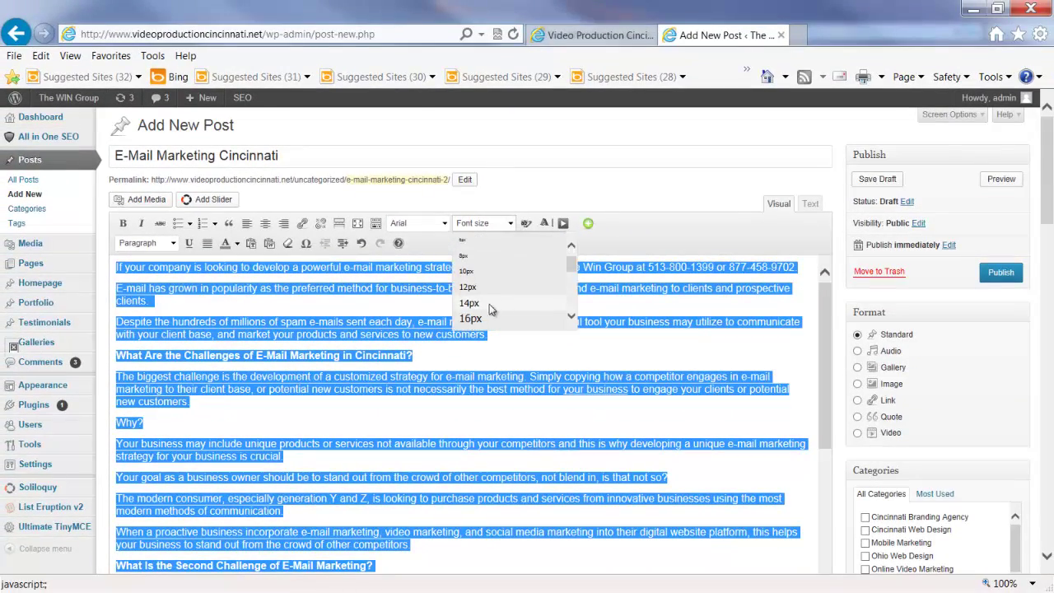
{"action": "left_click", "coordinate": [468, 325]}
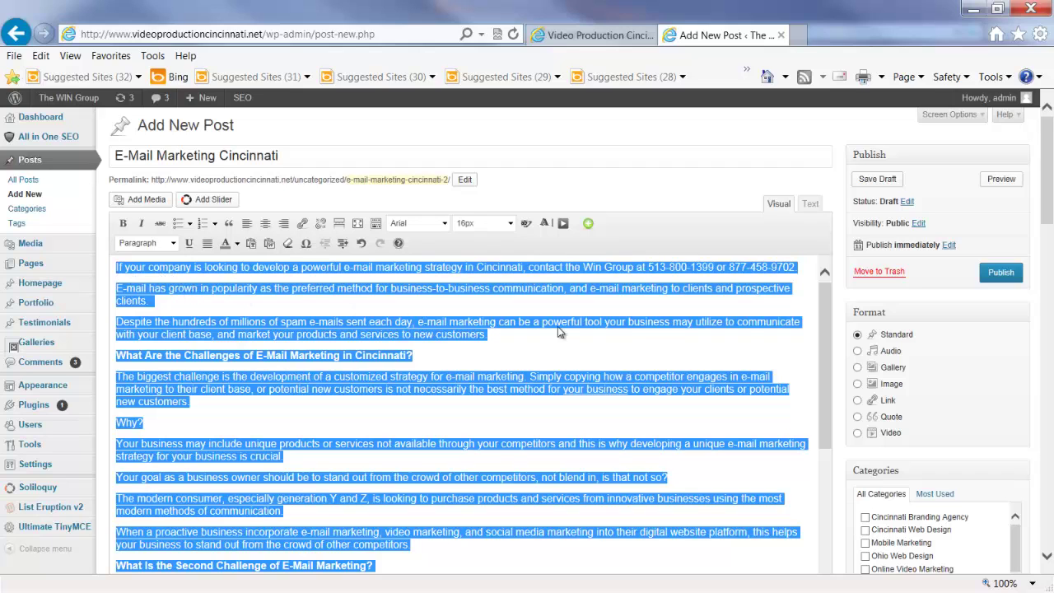
{"action": "left_click", "coordinate": [683, 321]}
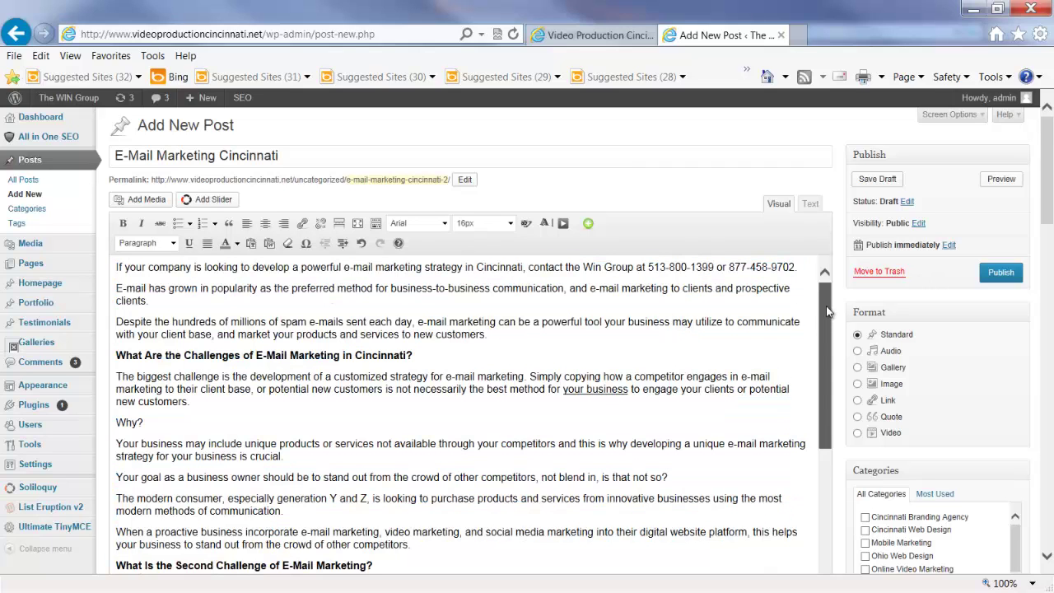
{"action": "left_click_drag", "start_coordinate": [826, 306], "coordinate": [838, 288]}
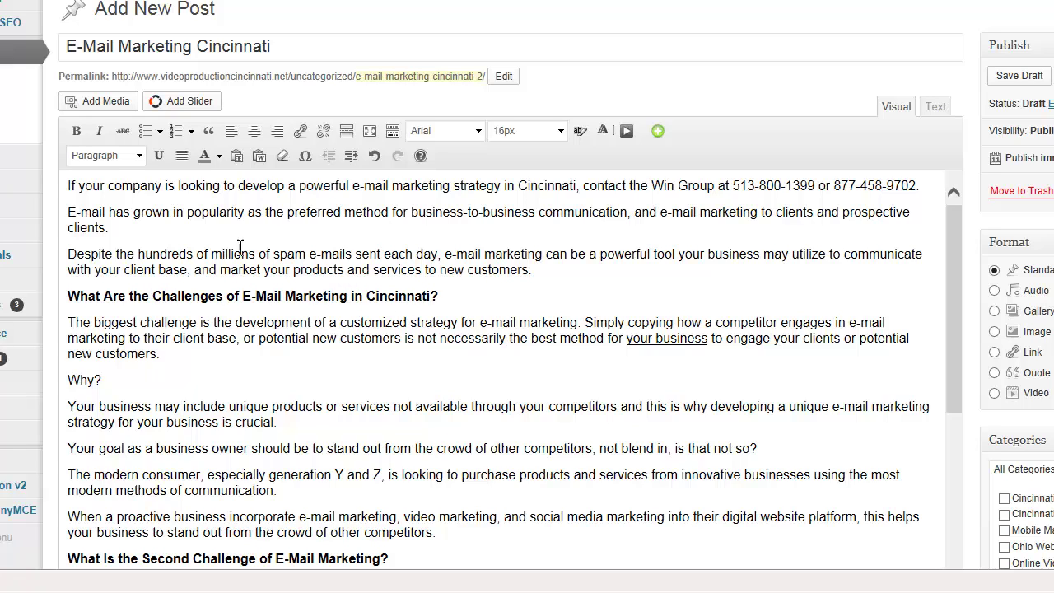
- Format the line "What Are the Challenges of E-Mail Marketing in Cincinnati?" as Heading 2 and color it dark blue
{"action": "left_click_drag", "start_coordinate": [441, 296], "coordinate": [77, 297]}
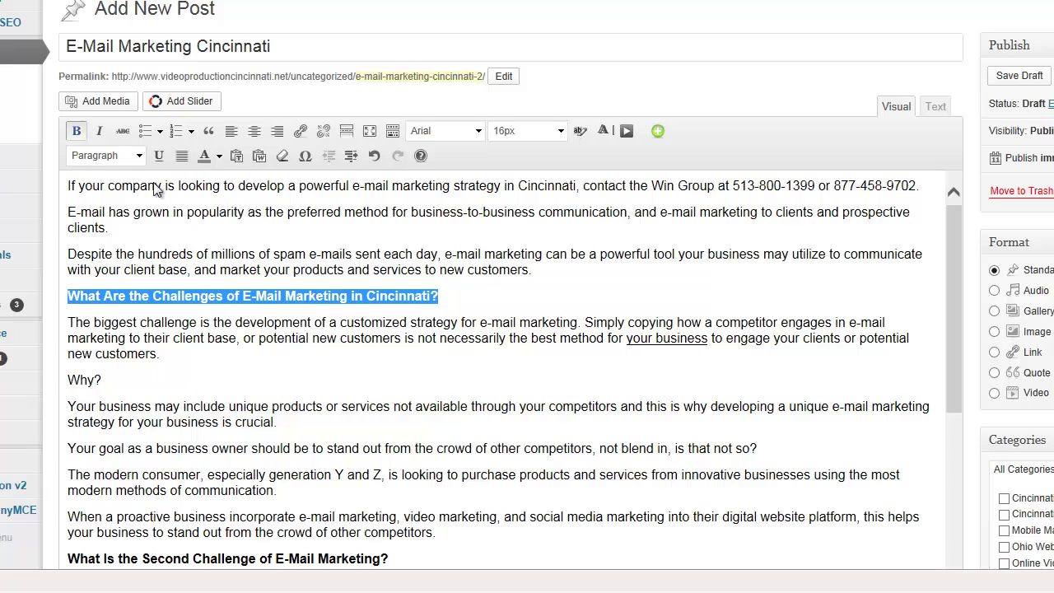
{"action": "left_click", "coordinate": [138, 156]}
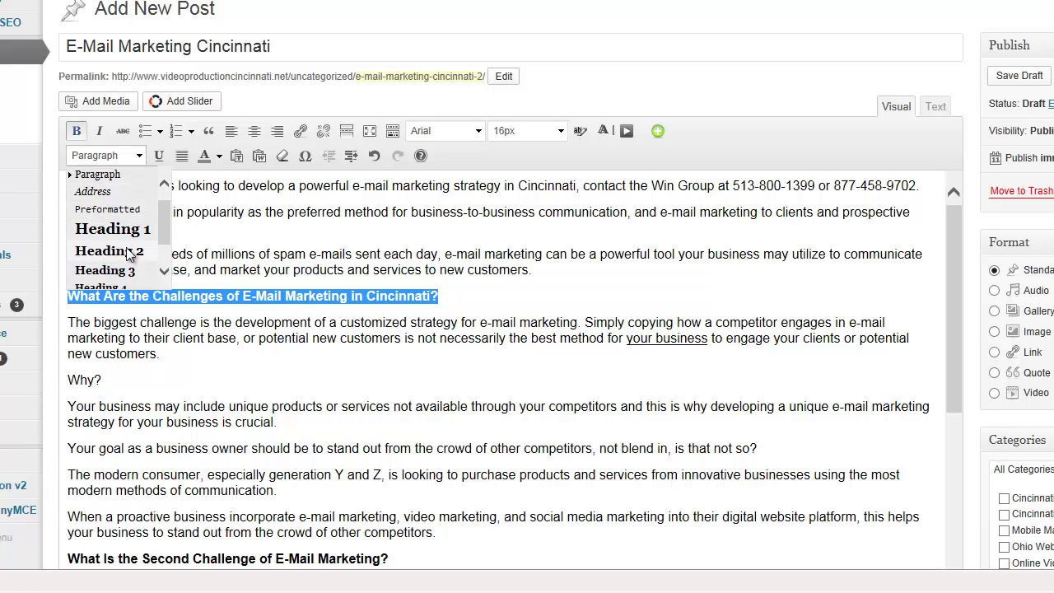
{"action": "left_click", "coordinate": [127, 257]}
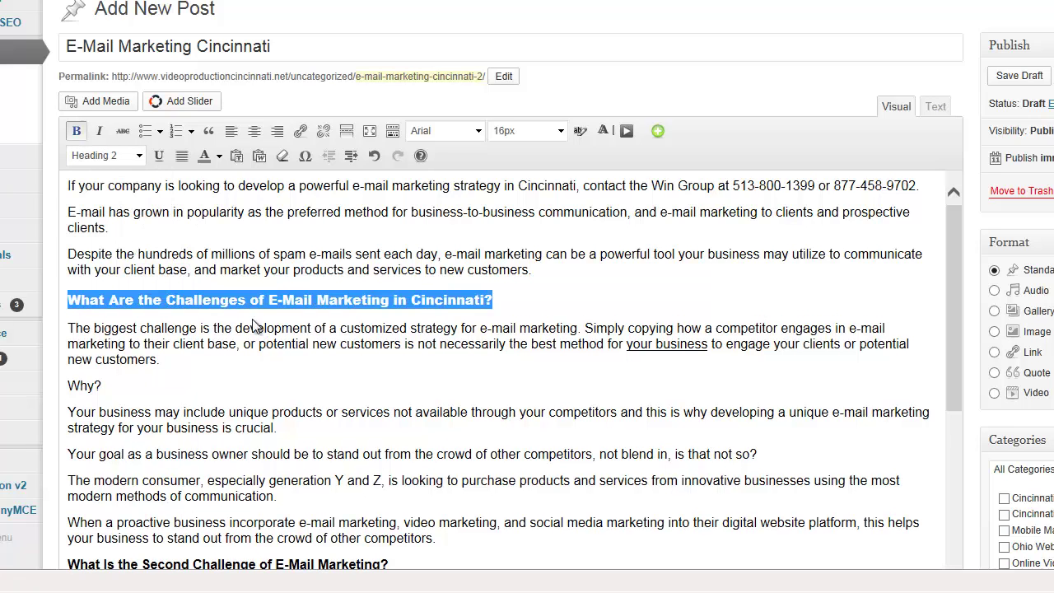
{"action": "left_click", "coordinate": [218, 155]}
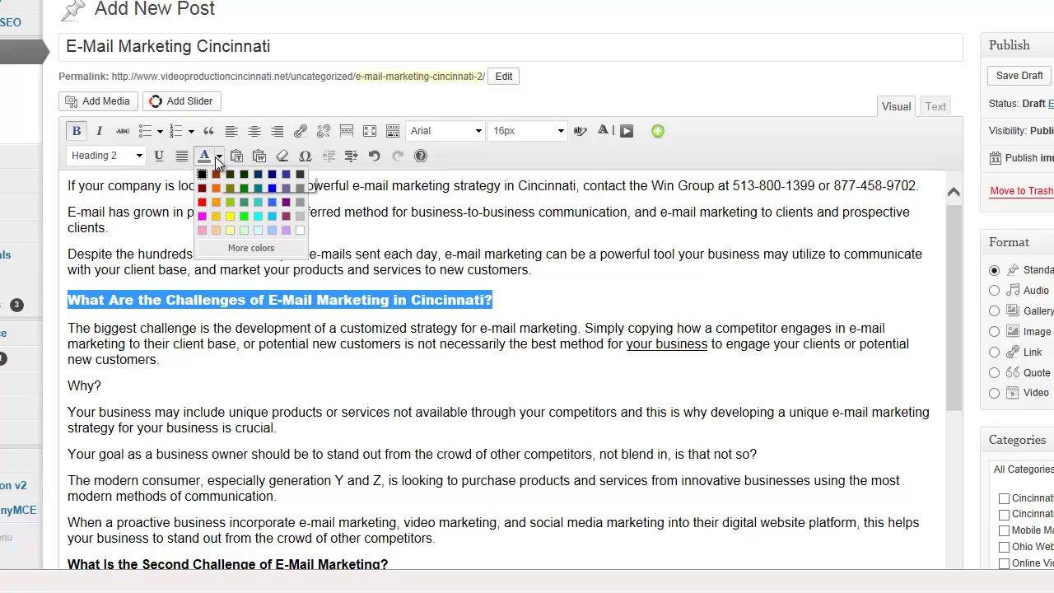
{"action": "left_click", "coordinate": [258, 173]}
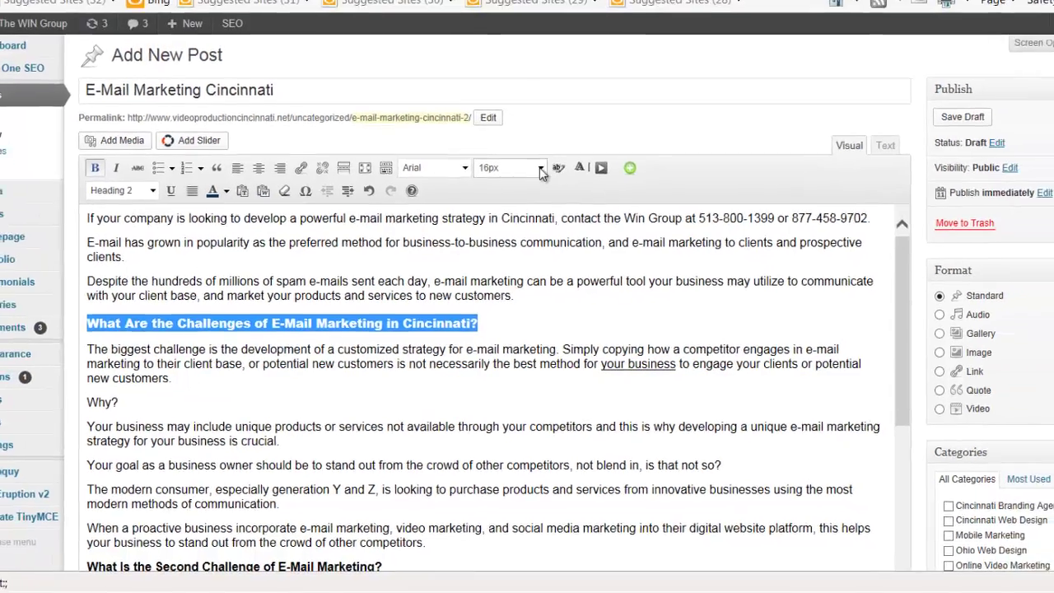
- Set the font size of the "What Are the Challenges of E-Mail Marketing in Cincinnati?" heading to 18px
{"action": "left_click", "coordinate": [553, 133]}
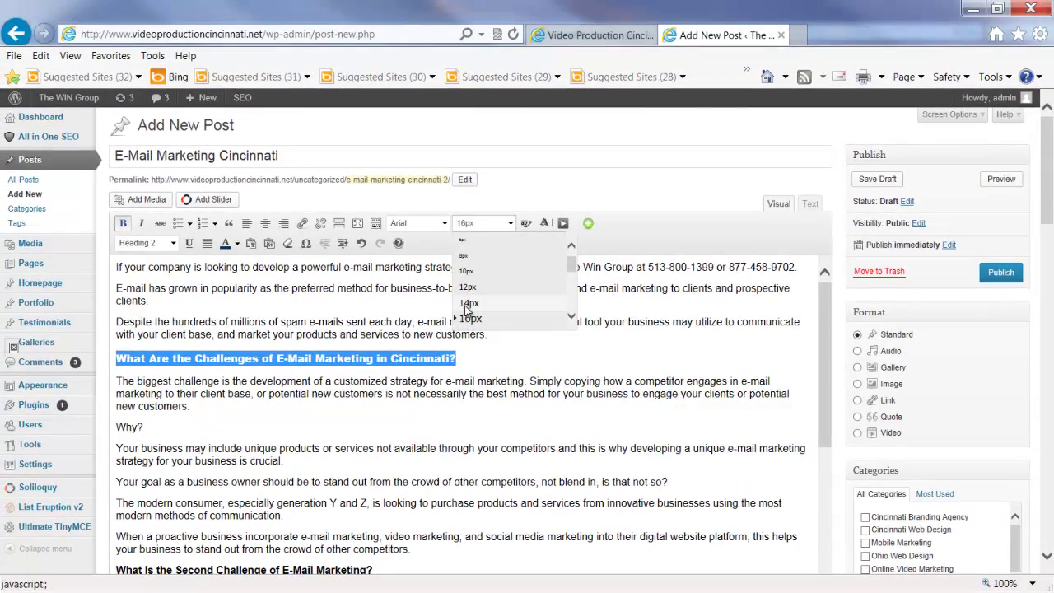
{"action": "scroll", "coordinate": [466, 310], "scroll_direction": "down", "scroll_amount": 1}
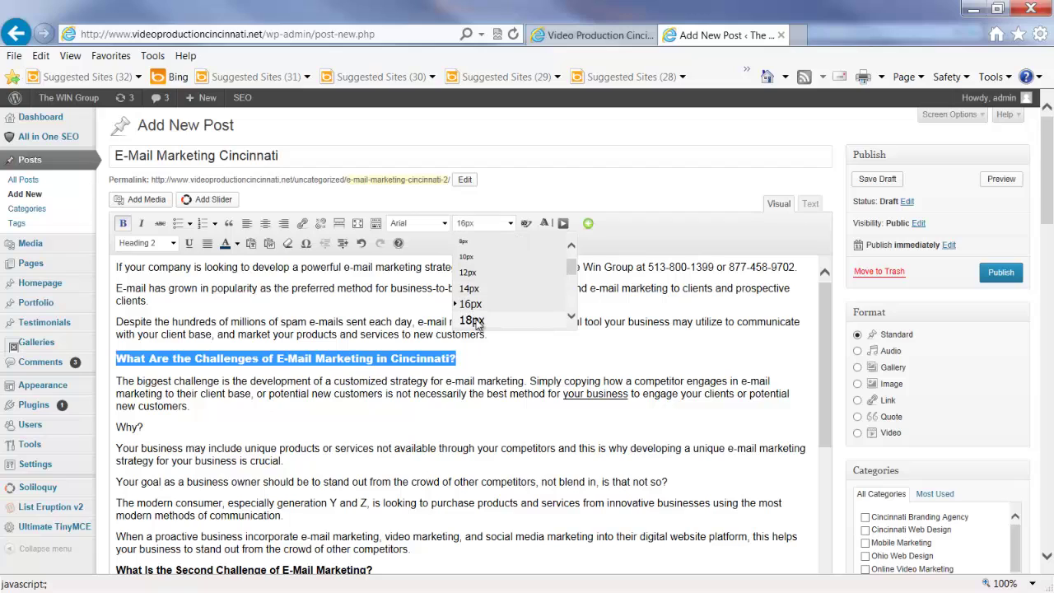
{"action": "left_click", "coordinate": [473, 320]}
{"action": "left_click", "coordinate": [380, 359]}
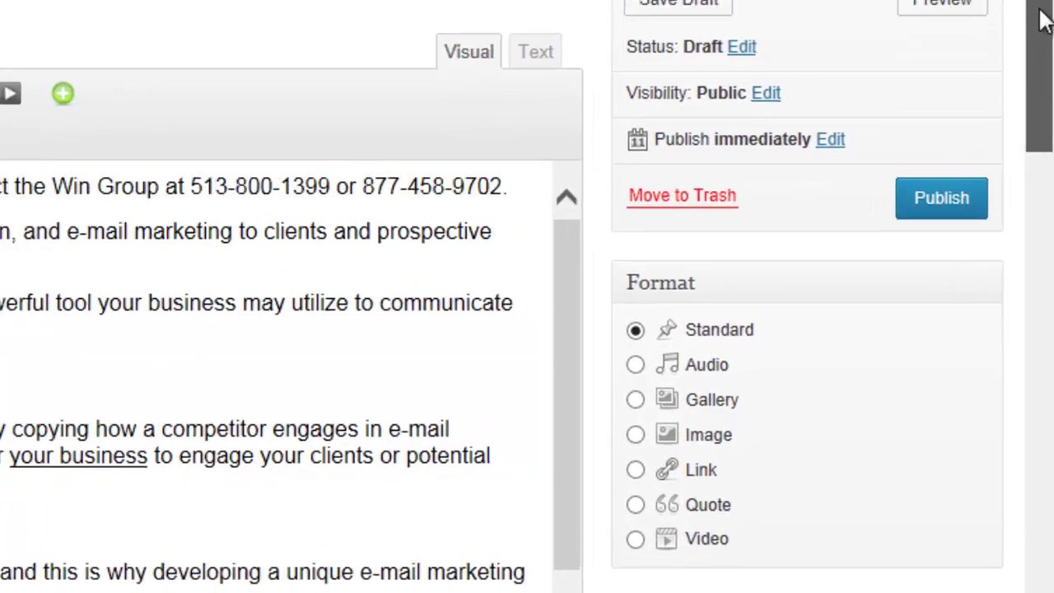
- Publish the post and open a preview of it
{"action": "left_click", "coordinate": [943, 204]}
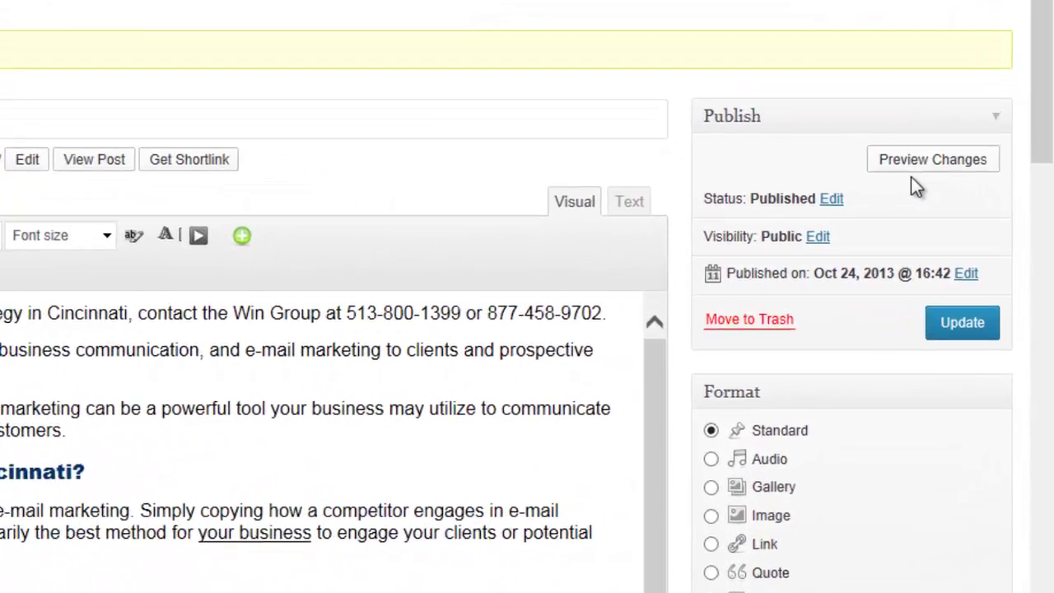
{"action": "left_click", "coordinate": [881, 132]}
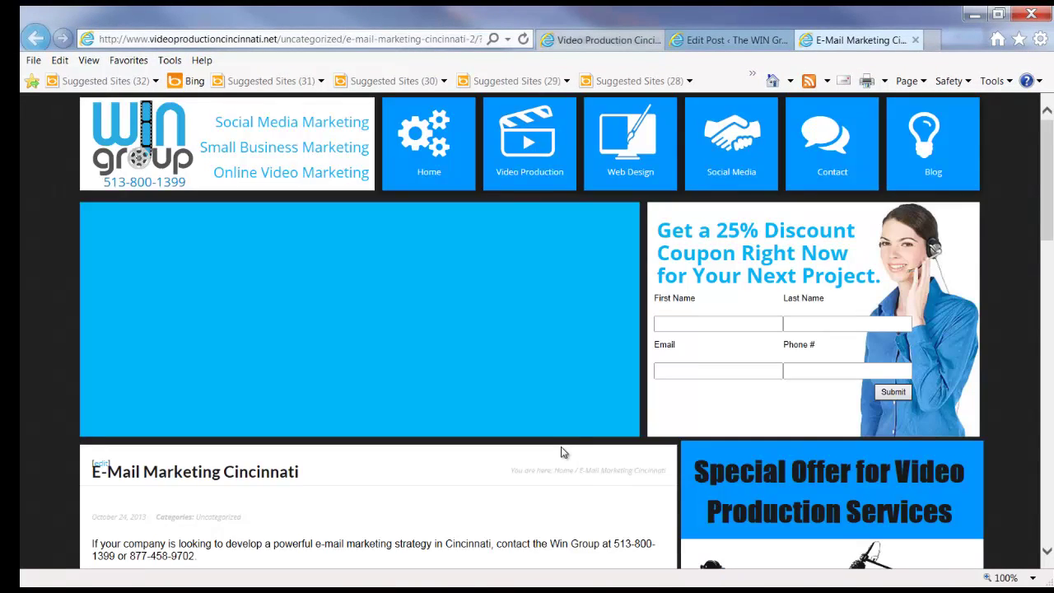
- Review the article's layout and formatting on the preview page, and return to the post editor
{"action": "scroll", "coordinate": [562, 452], "scroll_direction": "down", "scroll_amount": 10}
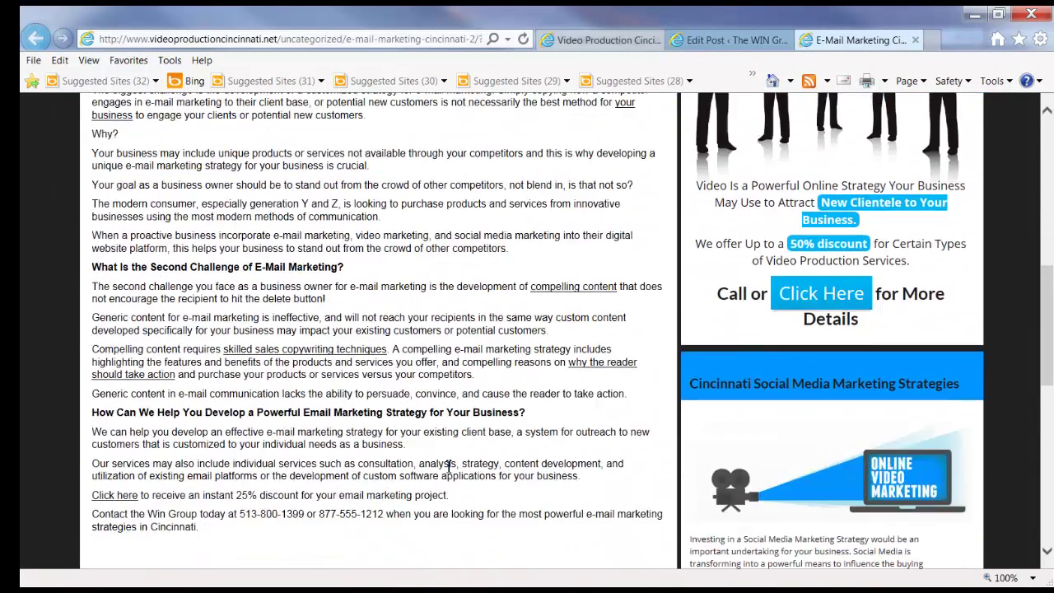
{"action": "scroll", "coordinate": [449, 465], "scroll_direction": "down", "scroll_amount": 2}
{"action": "scroll", "coordinate": [449, 465], "scroll_direction": "up", "scroll_amount": 5}
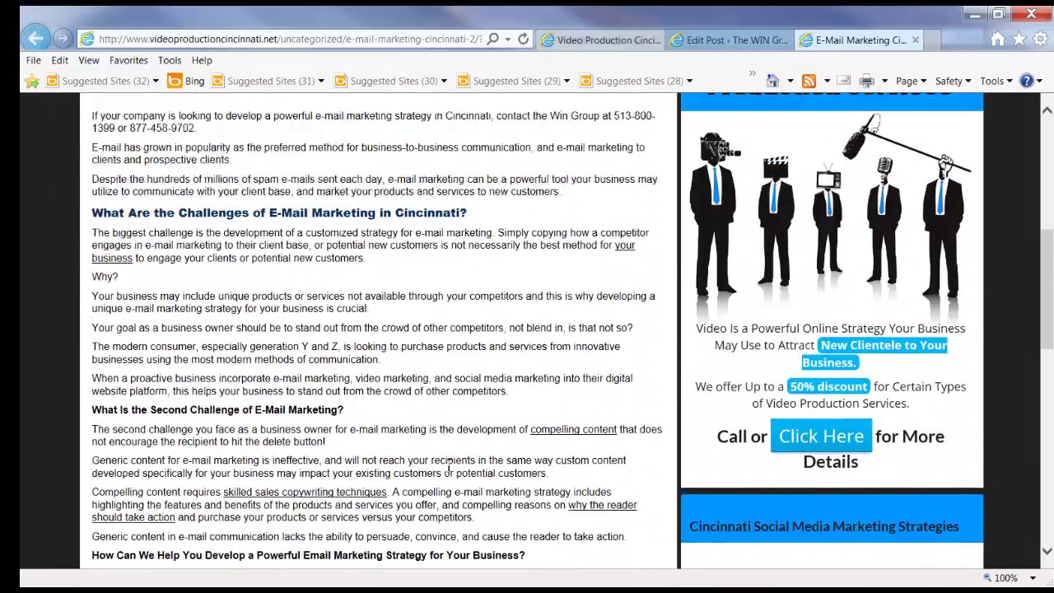
{"action": "scroll", "coordinate": [449, 466], "scroll_direction": "up", "scroll_amount": 5}
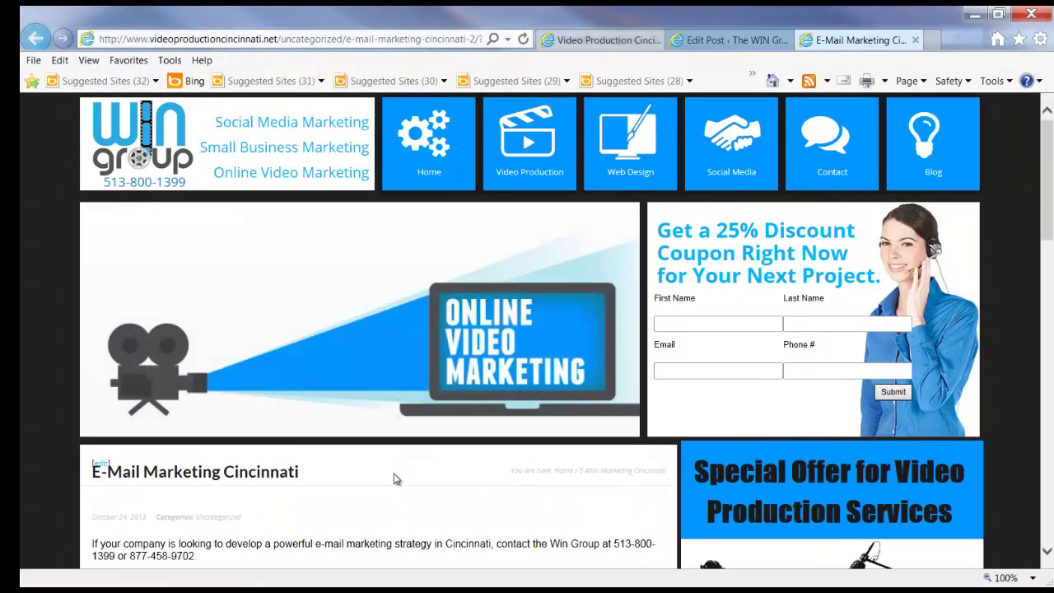
{"action": "left_click", "coordinate": [717, 39]}
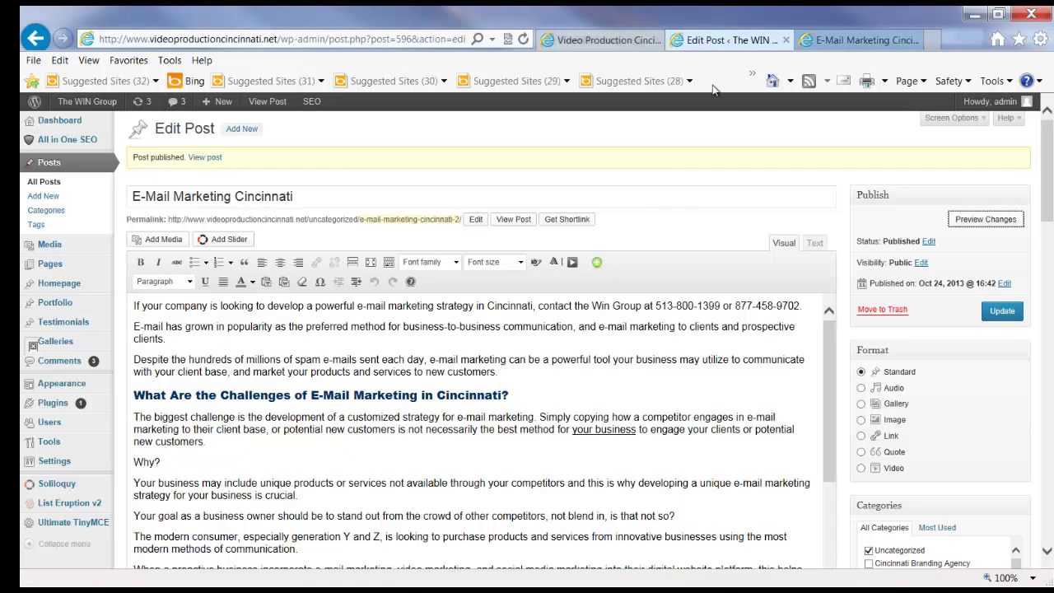